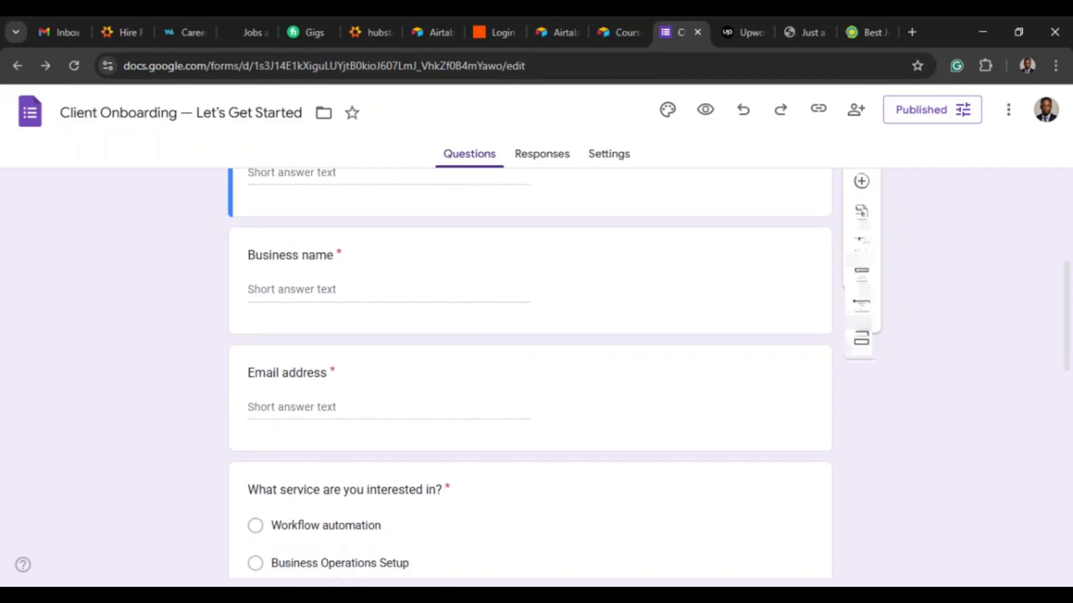
- Link the form's responses to a newly created Google Sheets responses spreadsheet
{"action": "scroll", "coordinate": [530, 369], "scroll_direction": "down", "scroll_amount": 3}
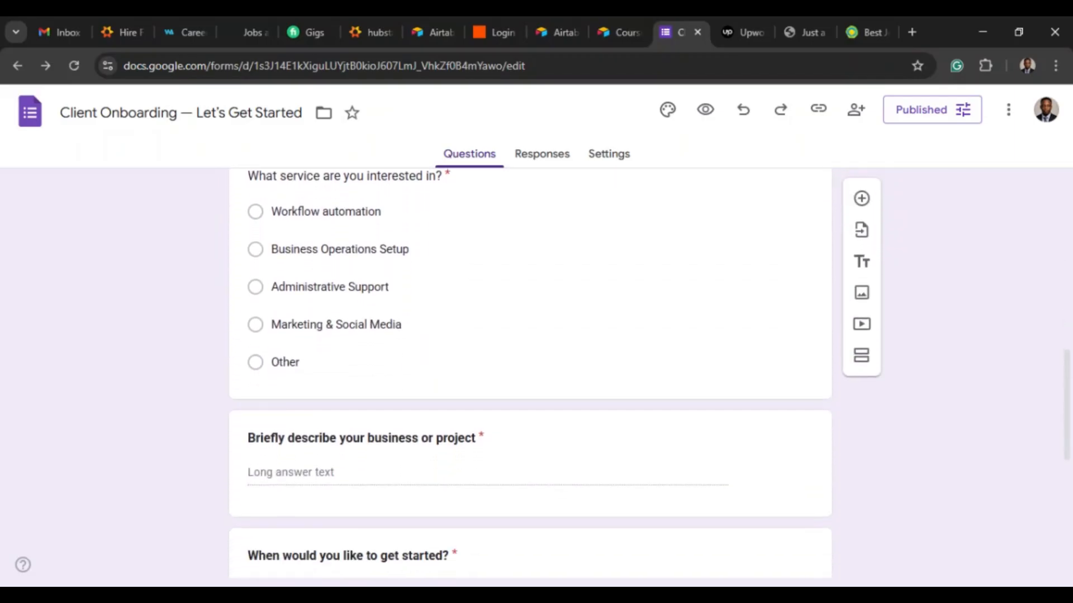
{"action": "scroll", "coordinate": [529, 369], "scroll_direction": "down", "scroll_amount": 4}
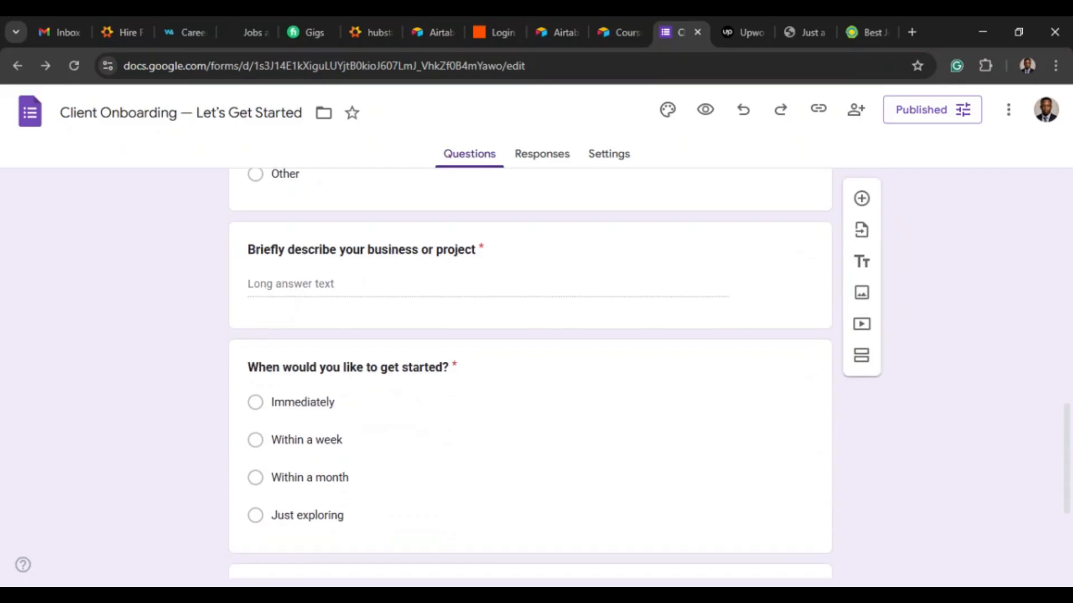
{"action": "scroll", "coordinate": [530, 369], "scroll_direction": "down", "scroll_amount": 1}
{"action": "scroll", "coordinate": [530, 369], "scroll_direction": "down", "scroll_amount": 1}
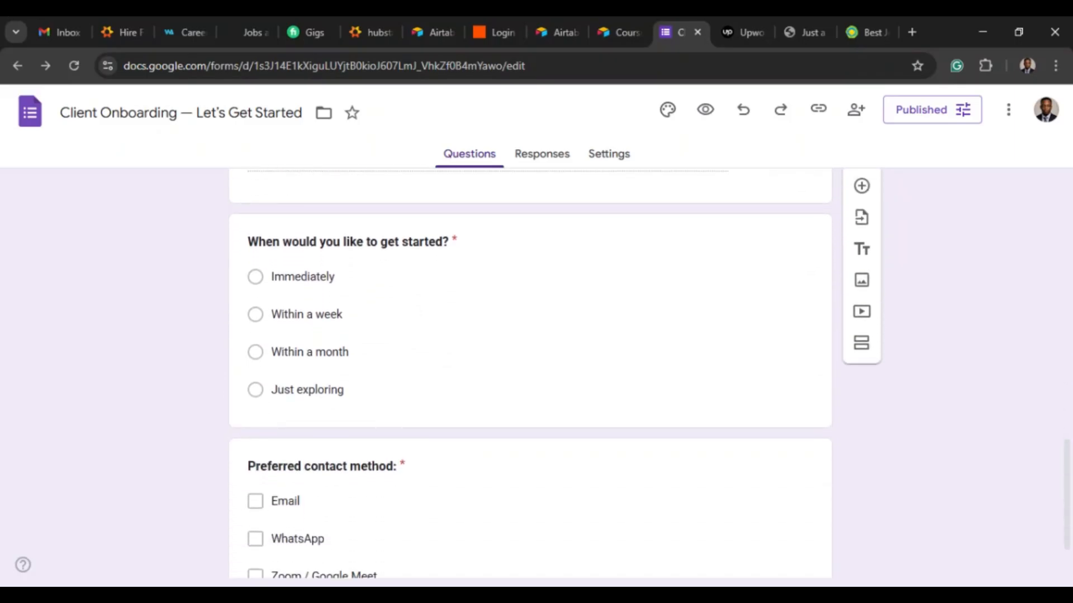
{"action": "scroll", "coordinate": [529, 369], "scroll_direction": "up", "scroll_amount": 1}
{"action": "scroll", "coordinate": [530, 369], "scroll_direction": "down", "scroll_amount": 2}
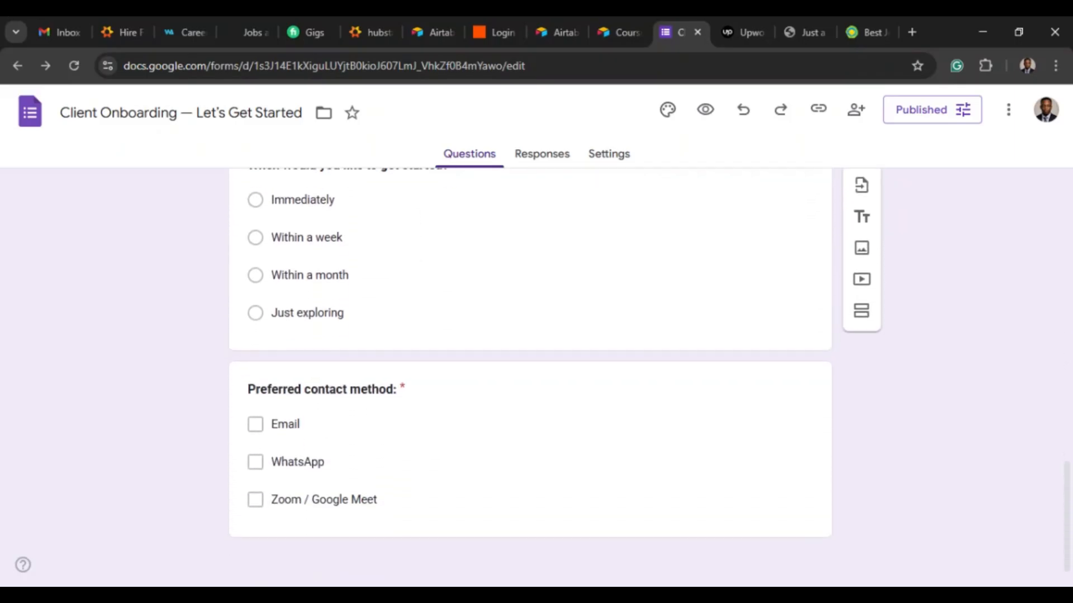
{"action": "scroll", "coordinate": [530, 369], "scroll_direction": "up", "scroll_amount": 1}
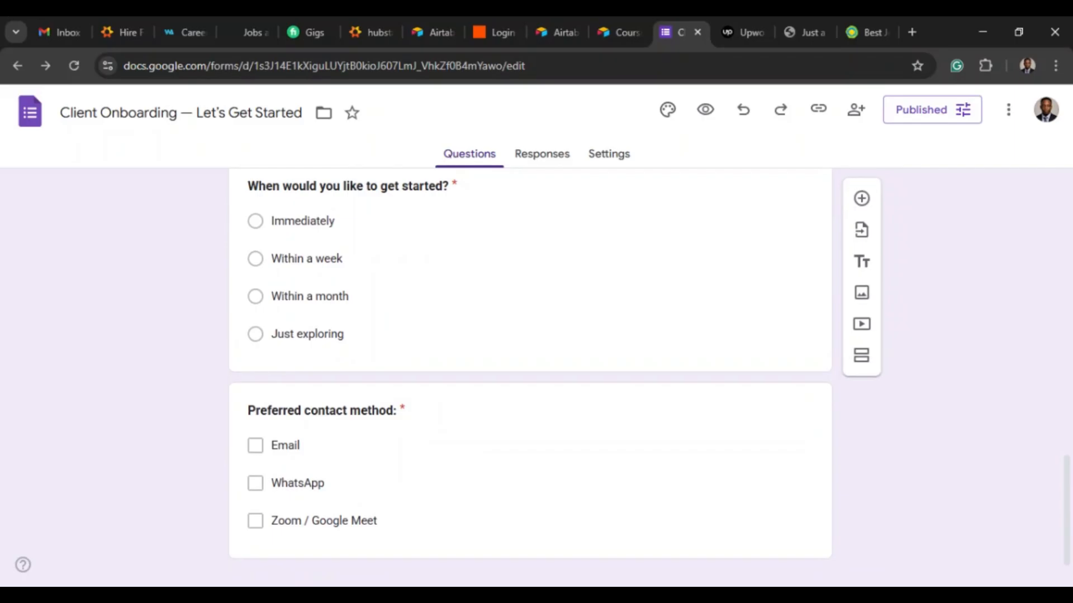
{"action": "scroll", "coordinate": [530, 368], "scroll_direction": "down", "scroll_amount": 1}
{"action": "scroll", "coordinate": [529, 369], "scroll_direction": "up", "scroll_amount": 15}
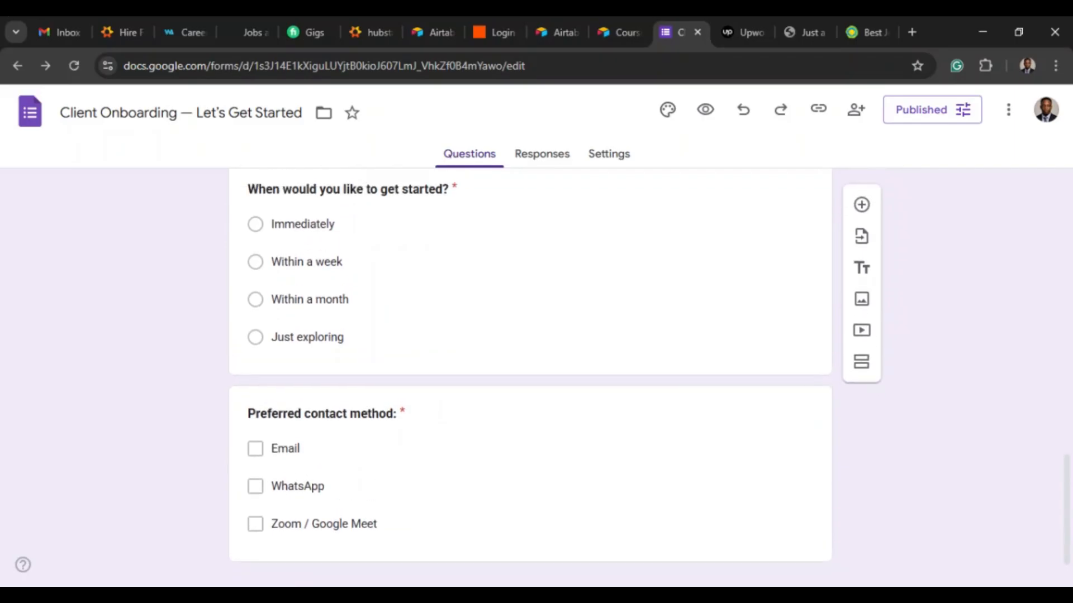
{"action": "scroll", "coordinate": [530, 369], "scroll_direction": "up", "scroll_amount": 6}
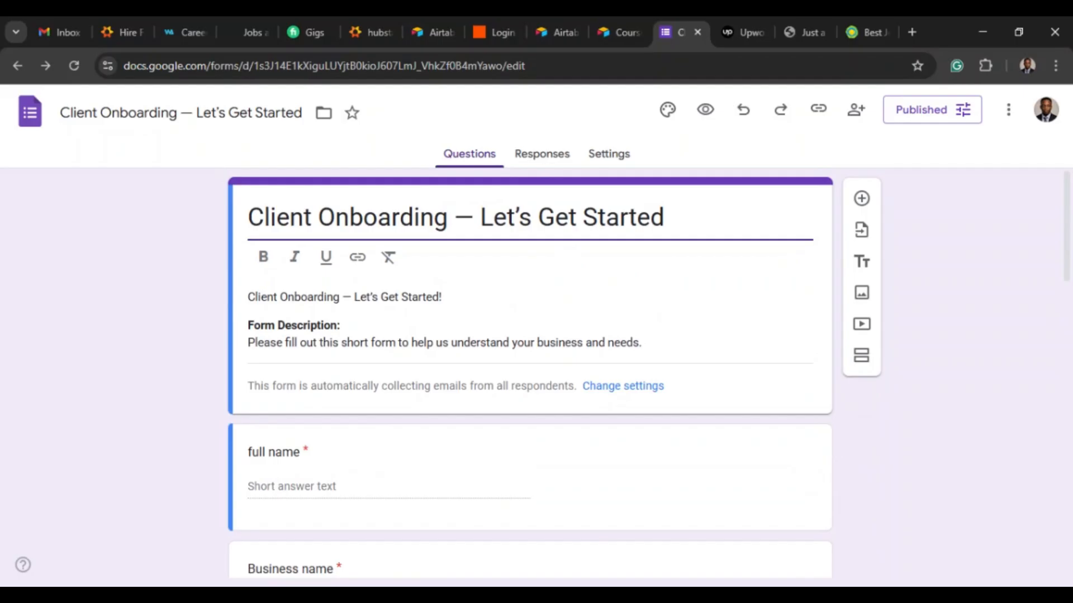
{"action": "left_click", "coordinate": [540, 159]}
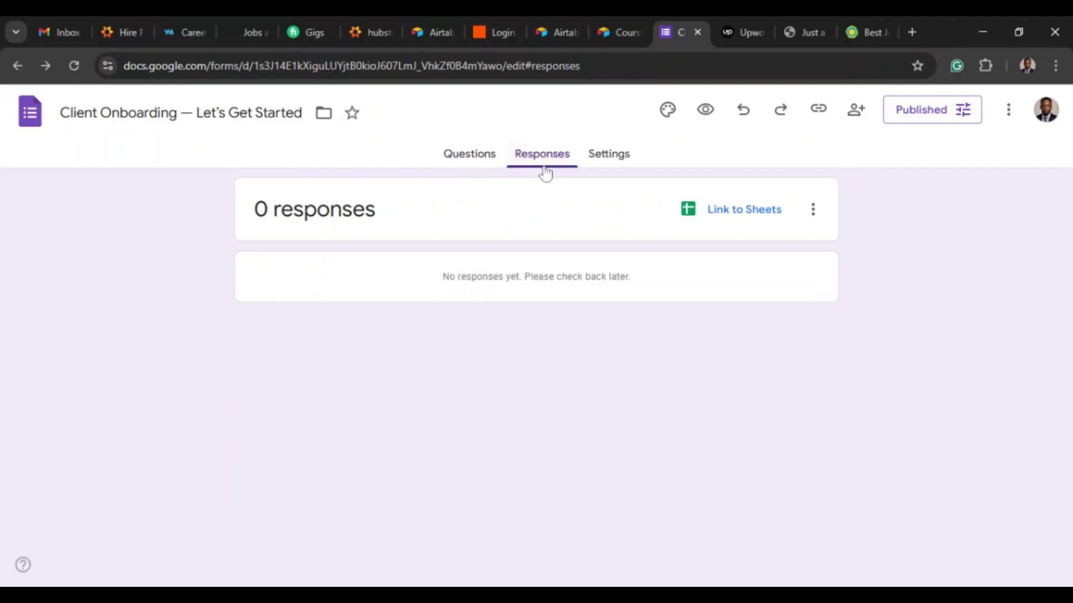
{"action": "left_click", "coordinate": [738, 220]}
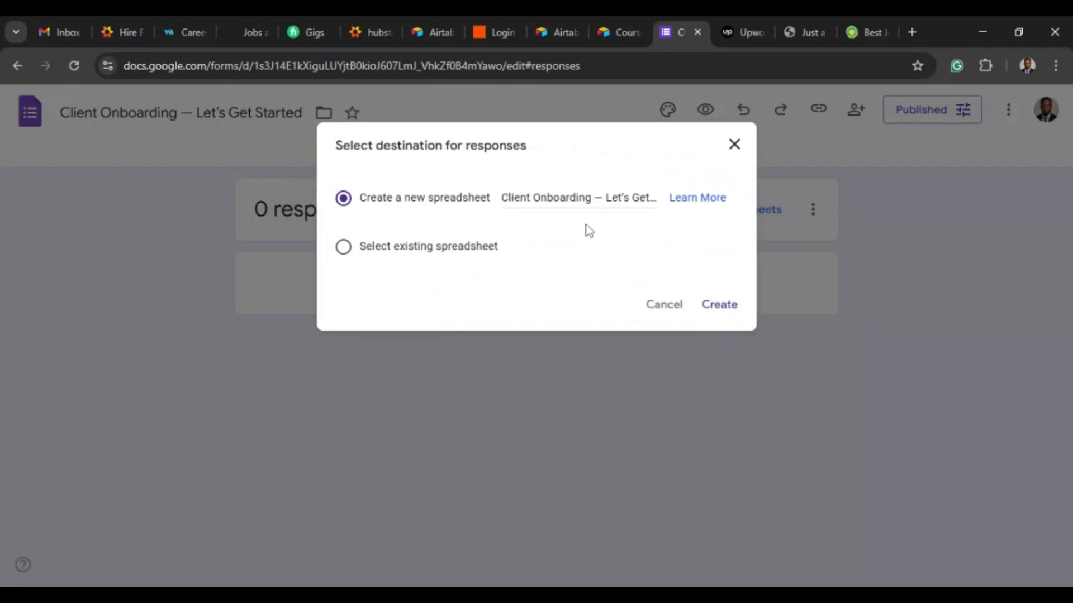
{"action": "left_click", "coordinate": [736, 307]}
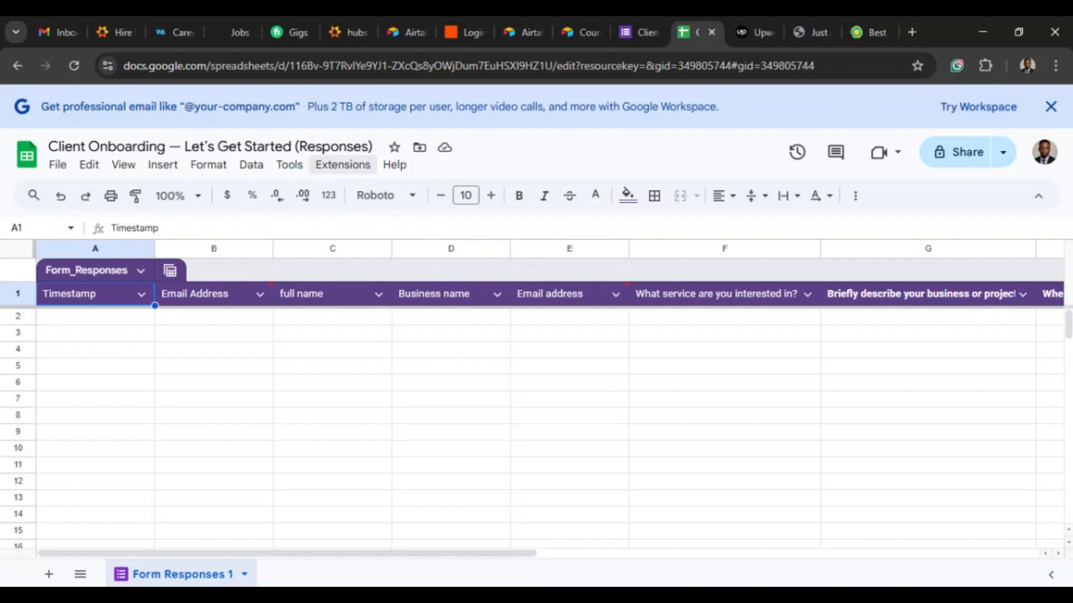
- Open Get add-ons from the Extensions > Add-ons menu
{"action": "left_click", "coordinate": [342, 167]}
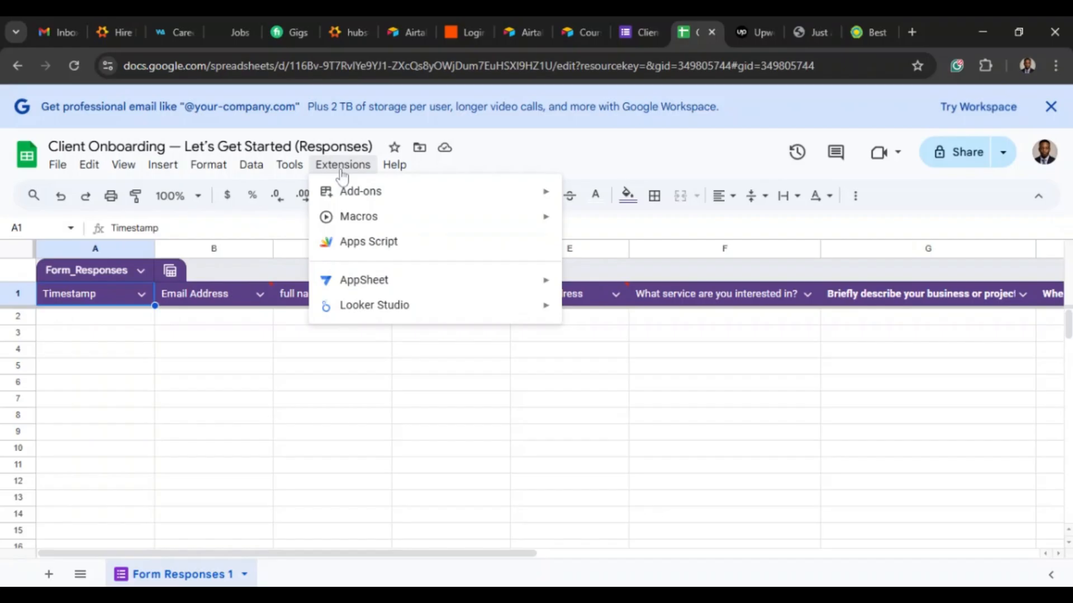
{"action": "mouse_move", "coordinate": [390, 199]}
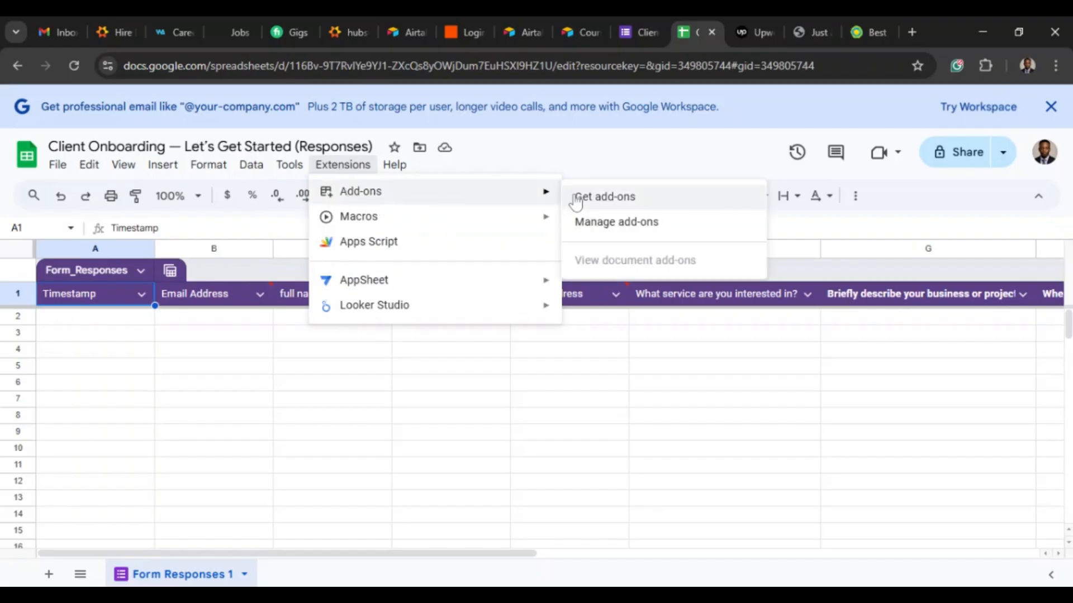
{"action": "left_click", "coordinate": [604, 198]}
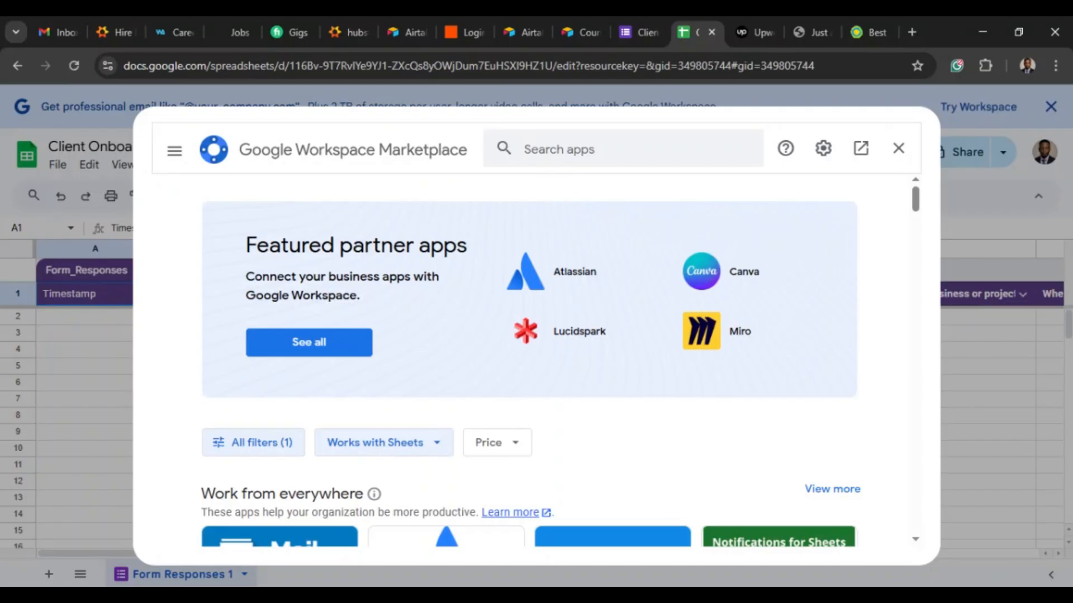
- Search the Marketplace for 'form' and open Forman's Form Notifications & Mail Merge listing
{"action": "left_click", "coordinate": [559, 149]}
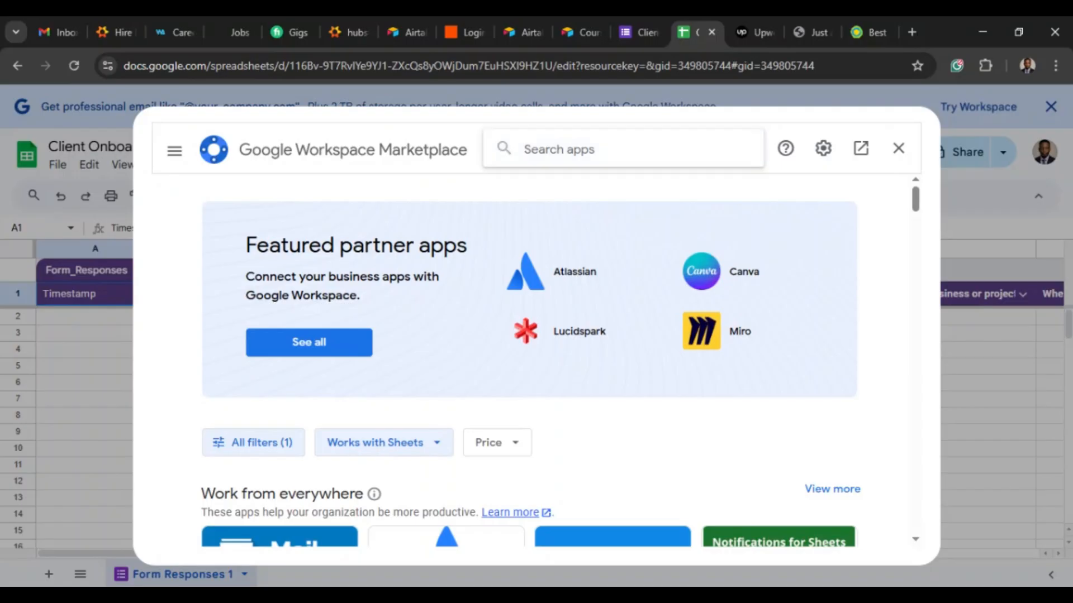
{"action": "type", "text": "for"}
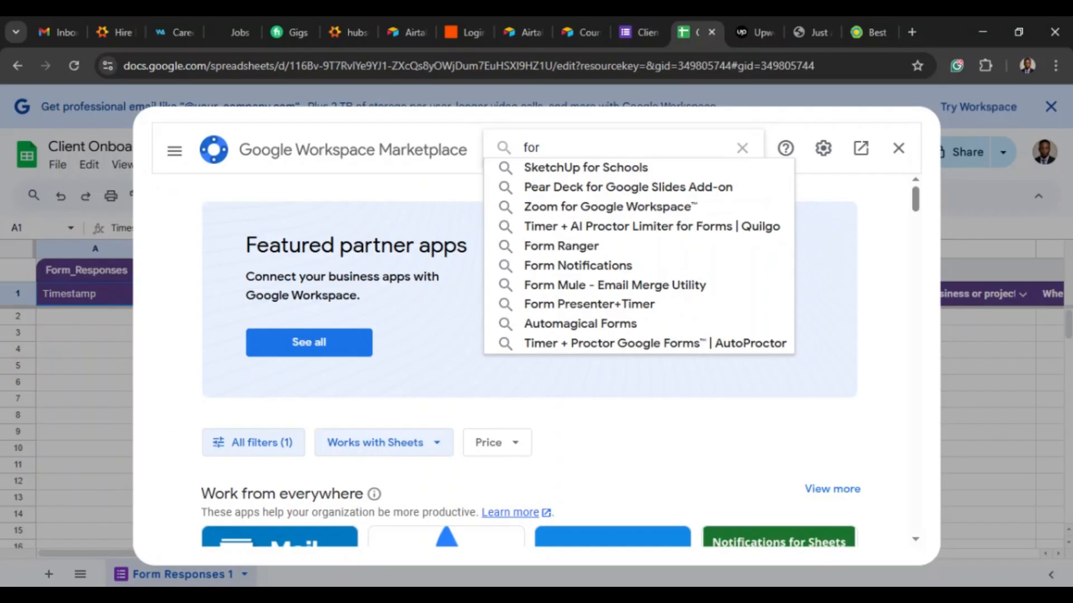
{"action": "type", "text": "m"}
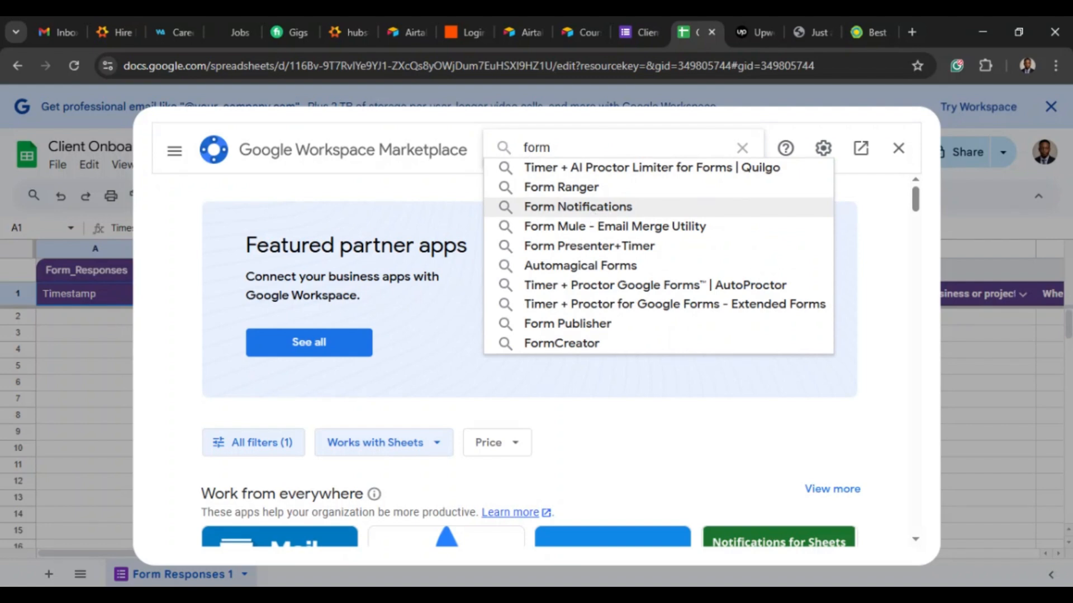
{"action": "left_click", "coordinate": [591, 210]}
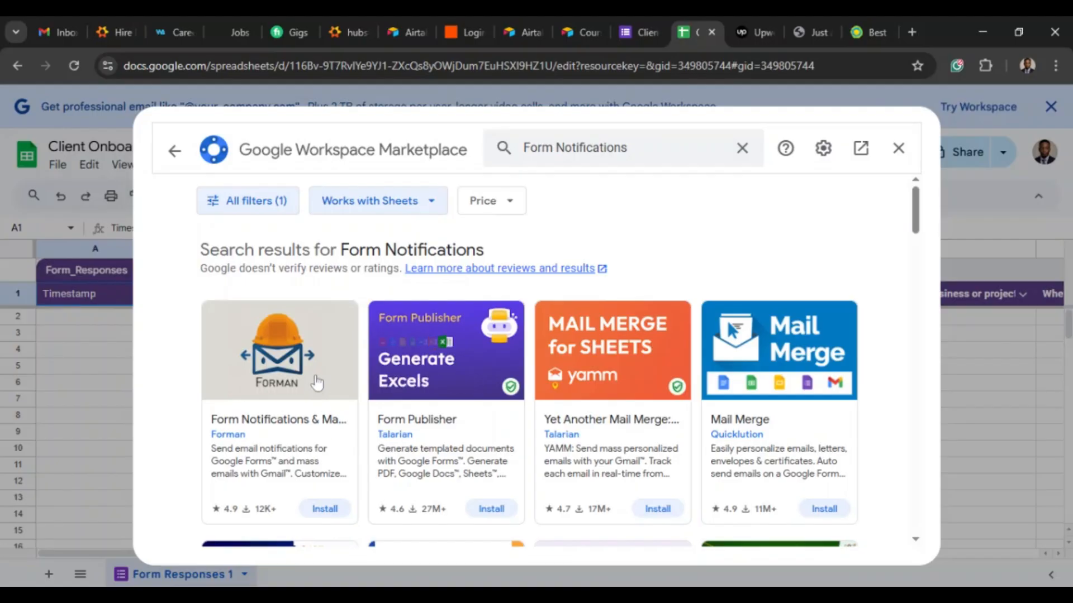
{"action": "left_click", "coordinate": [284, 375]}
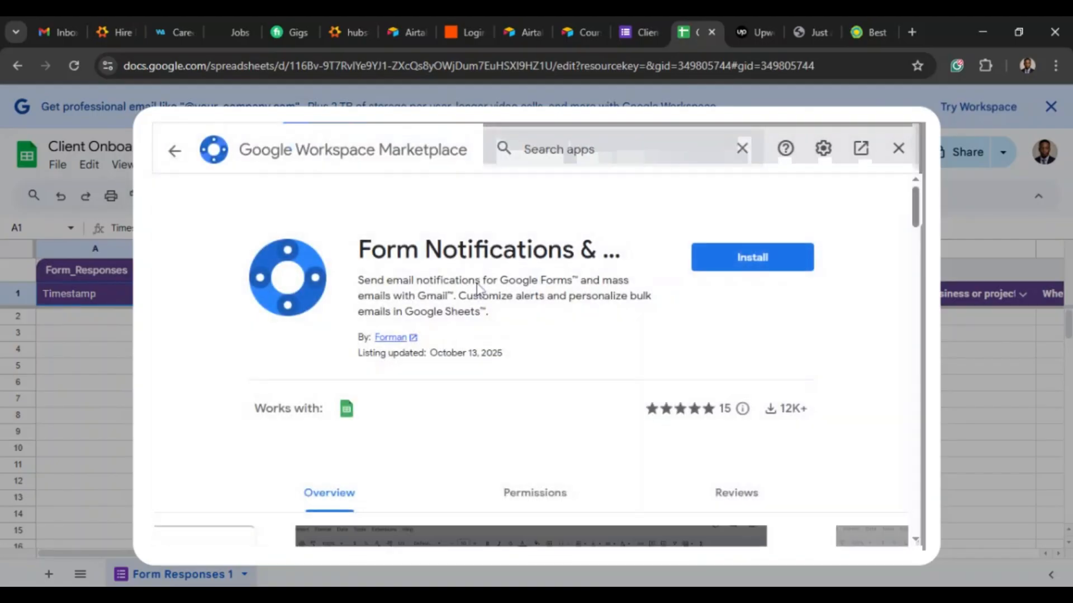
{"action": "left_click", "coordinate": [740, 265]}
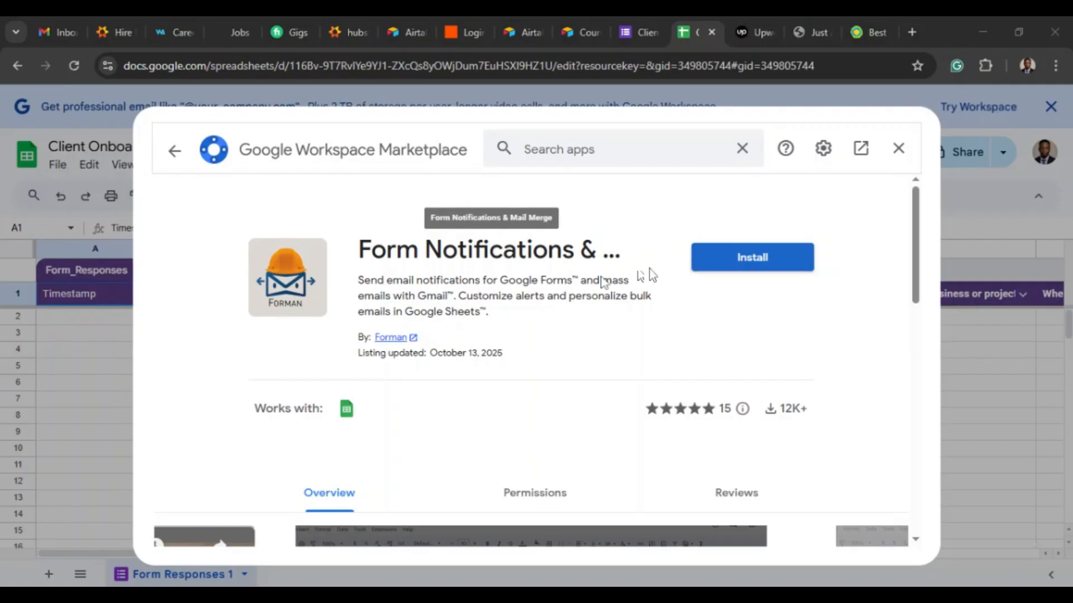
- Install Form Notifications & Mail Merge and launch it from the Extensions menu
{"action": "left_click", "coordinate": [752, 257]}
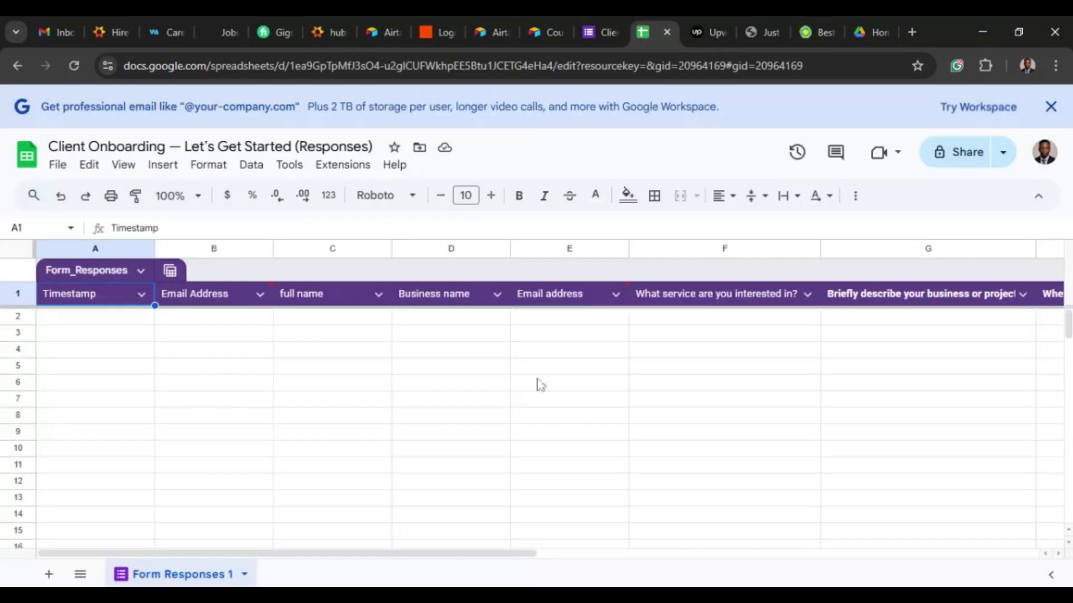
{"action": "left_click", "coordinate": [342, 165]}
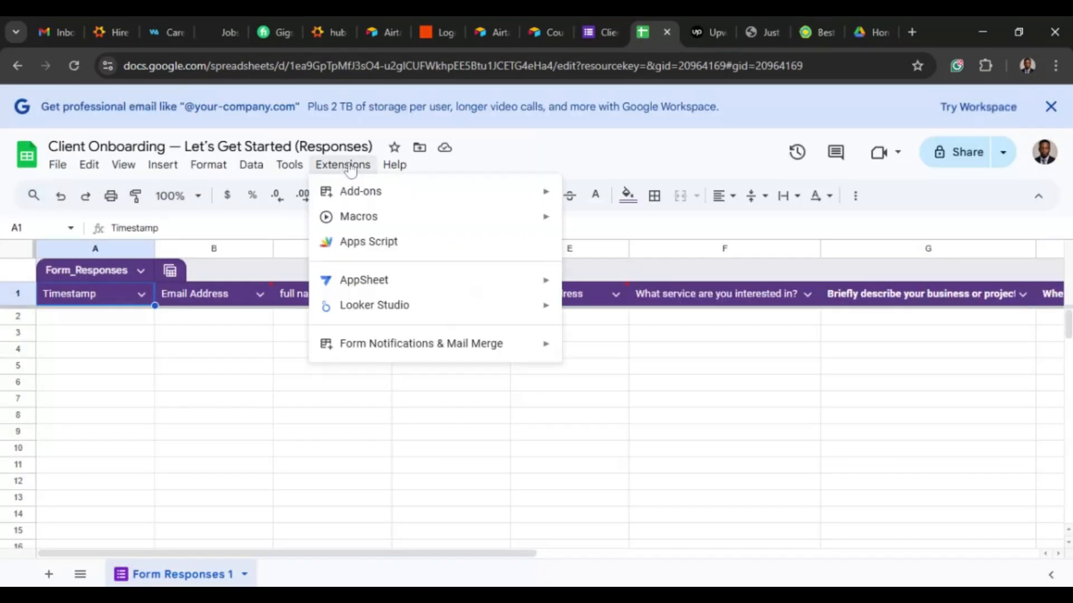
{"action": "mouse_move", "coordinate": [443, 353]}
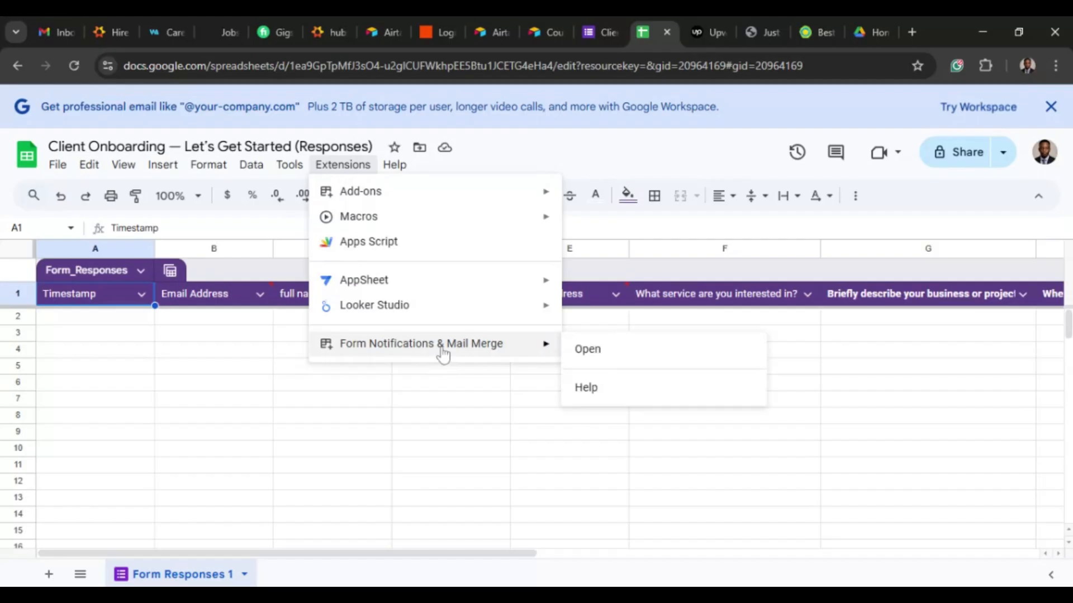
{"action": "left_click", "coordinate": [594, 360]}
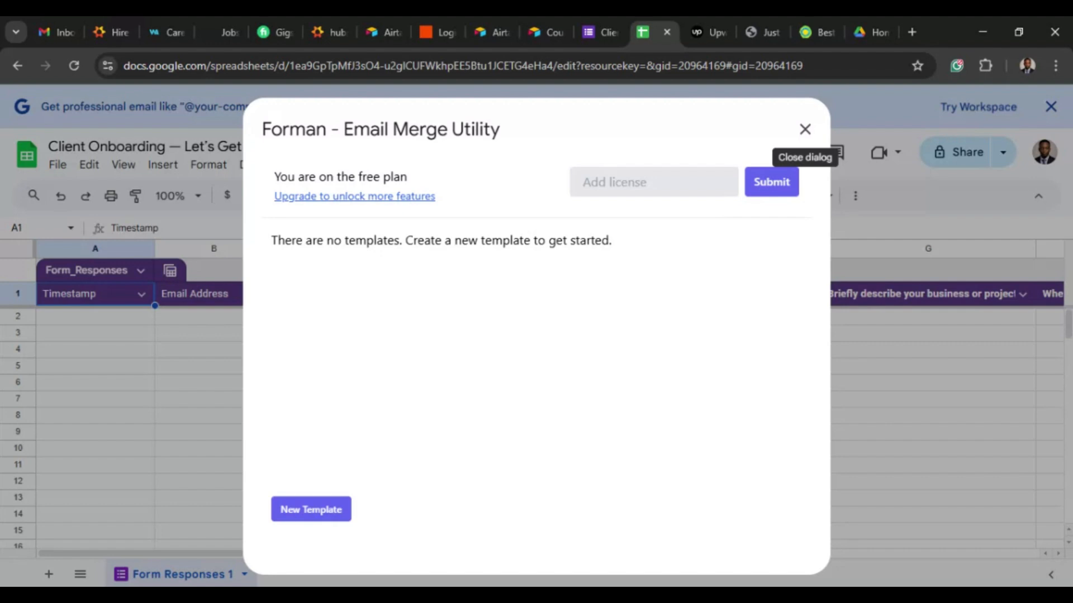
- Create a new template named CLIENT ONBOARDING
{"action": "left_click", "coordinate": [311, 518]}
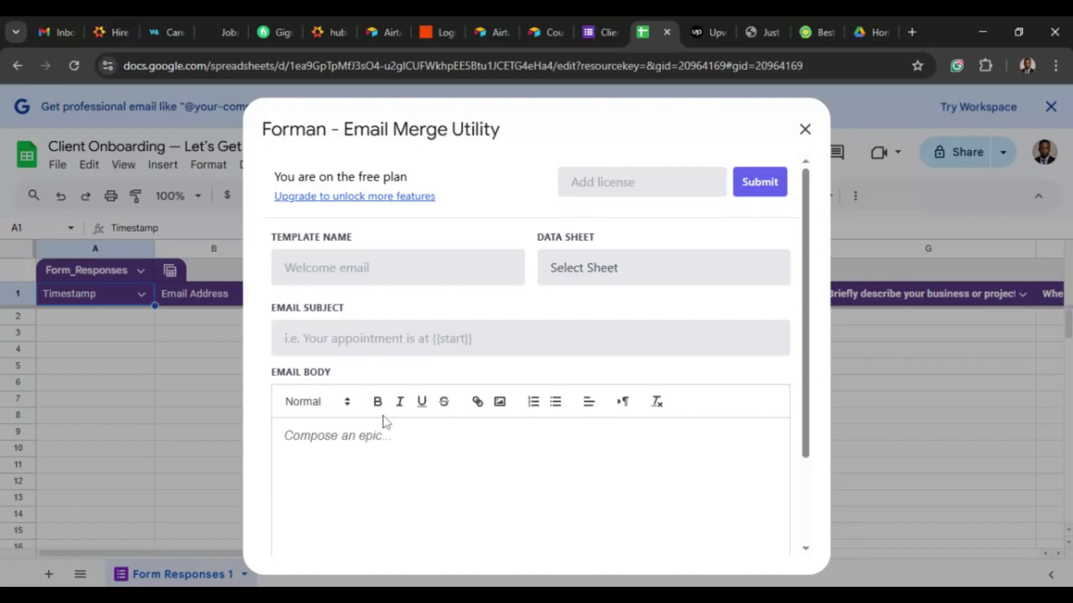
{"action": "scroll", "coordinate": [811, 233], "scroll_direction": "down", "scroll_amount": 1}
{"action": "scroll", "coordinate": [810, 237], "scroll_direction": "down", "scroll_amount": 1}
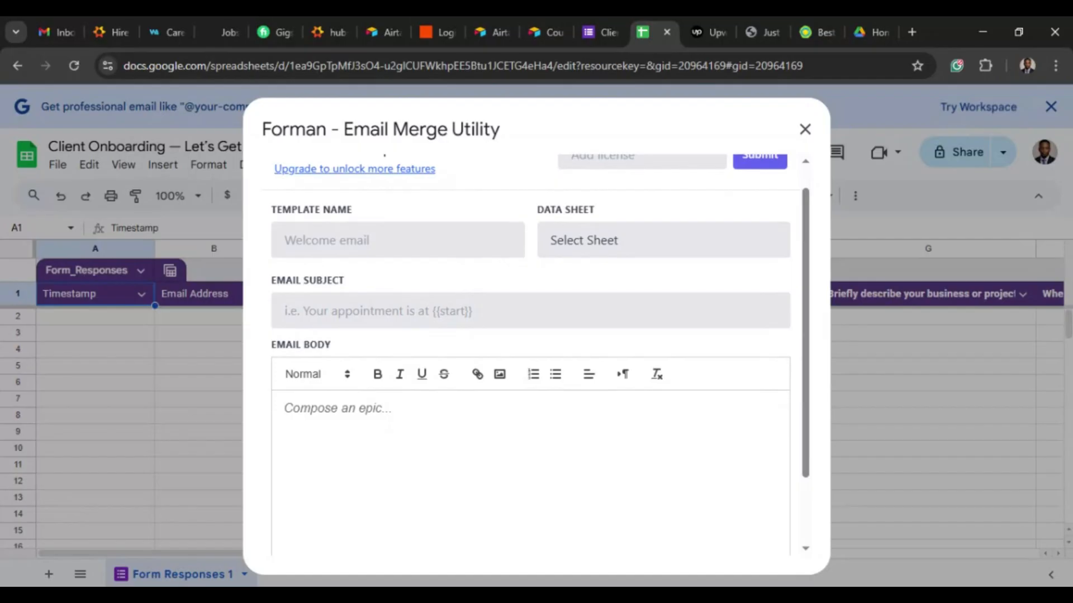
{"action": "left_click", "coordinate": [398, 240]}
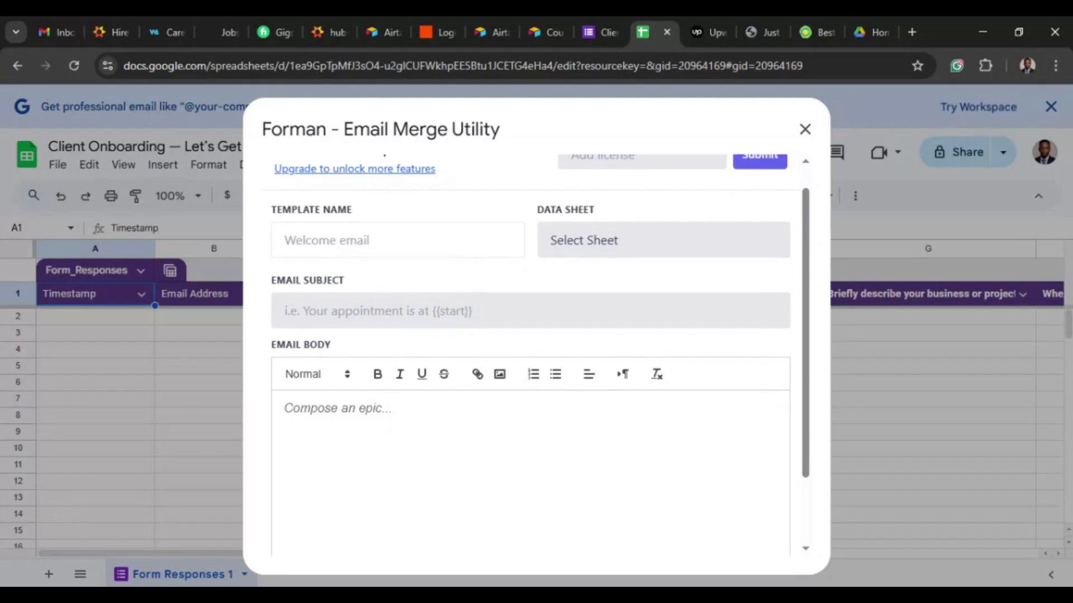
{"action": "type", "text": "CLINE"}
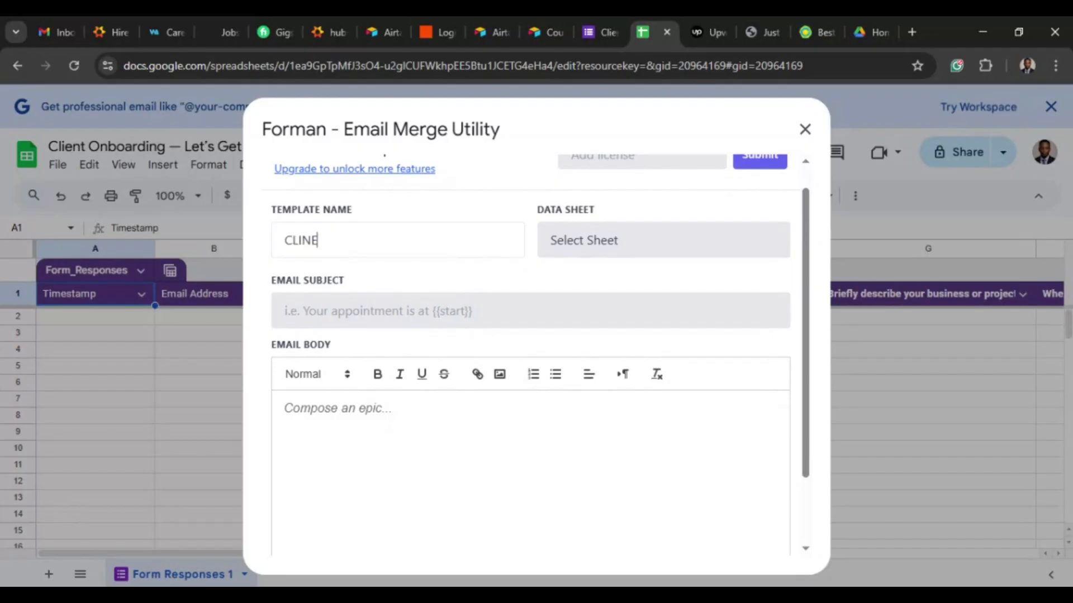
{"action": "key", "text": "BackSpace"}
{"action": "type", "text": "ENT oN"}
{"action": "key", "text": "BackSpace"}
{"action": "key", "text": "BackSpace"}
{"action": "type", "text": "ONBOARDING"}
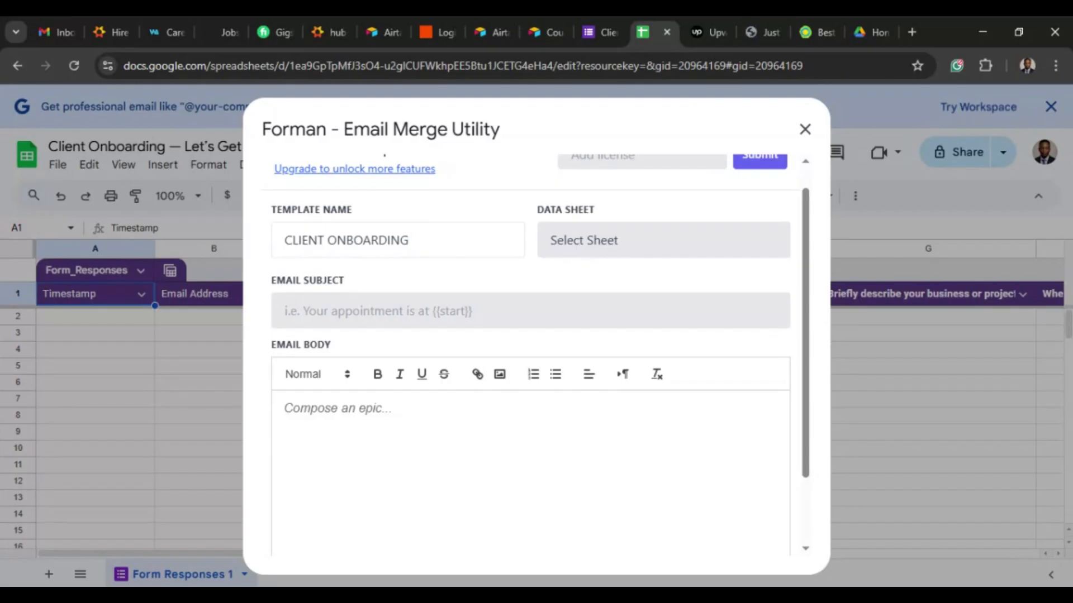
- Choose Form Responses 1 as the template's data sheet
{"action": "left_click", "coordinate": [578, 245]}
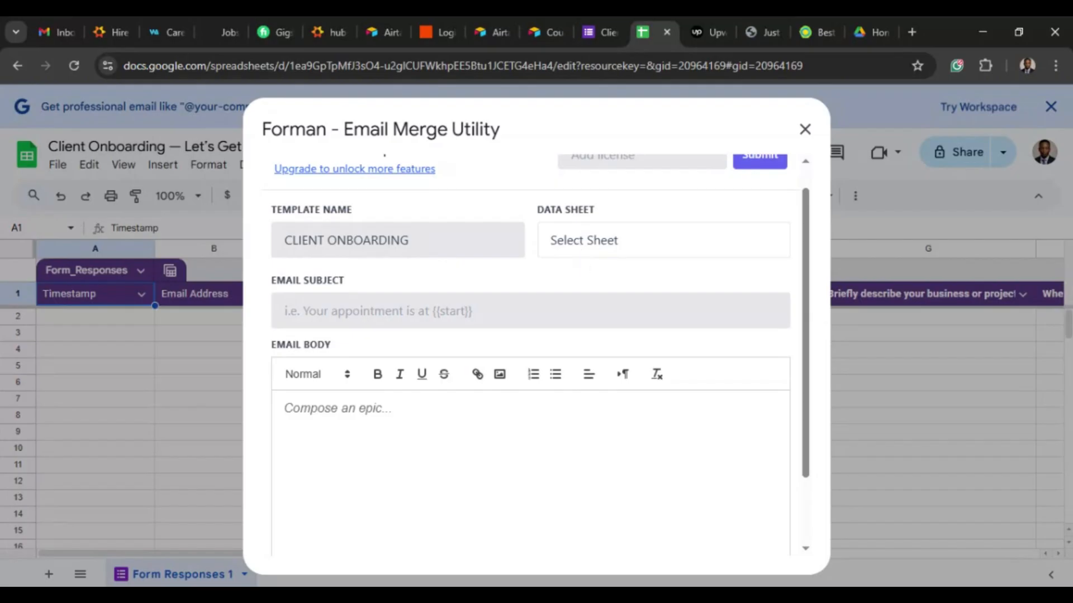
{"action": "left_click", "coordinate": [582, 273]}
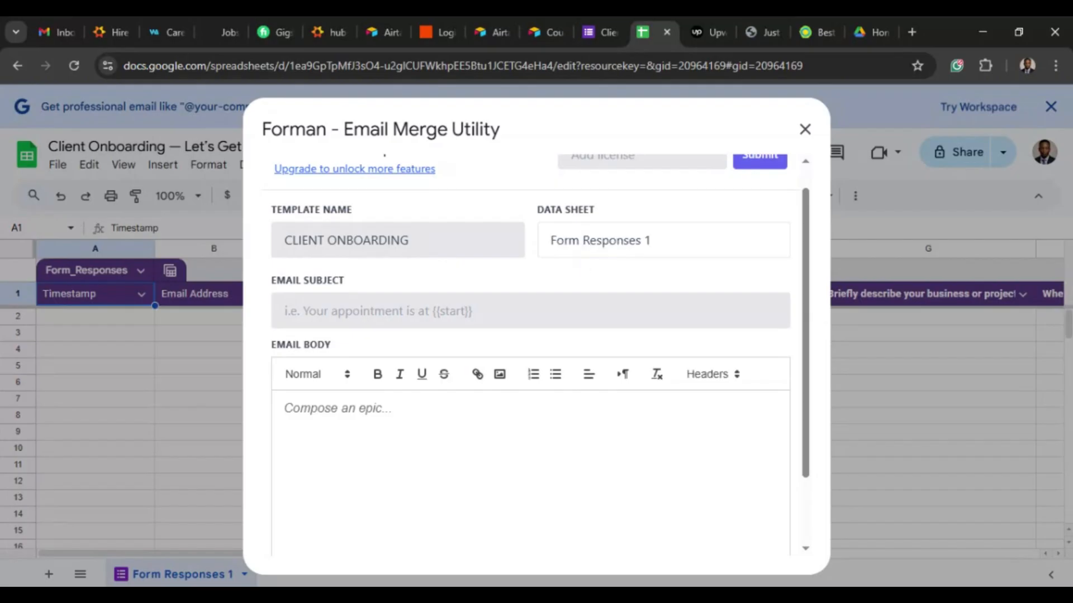
{"action": "scroll", "coordinate": [805, 257], "scroll_direction": "down", "scroll_amount": 1}
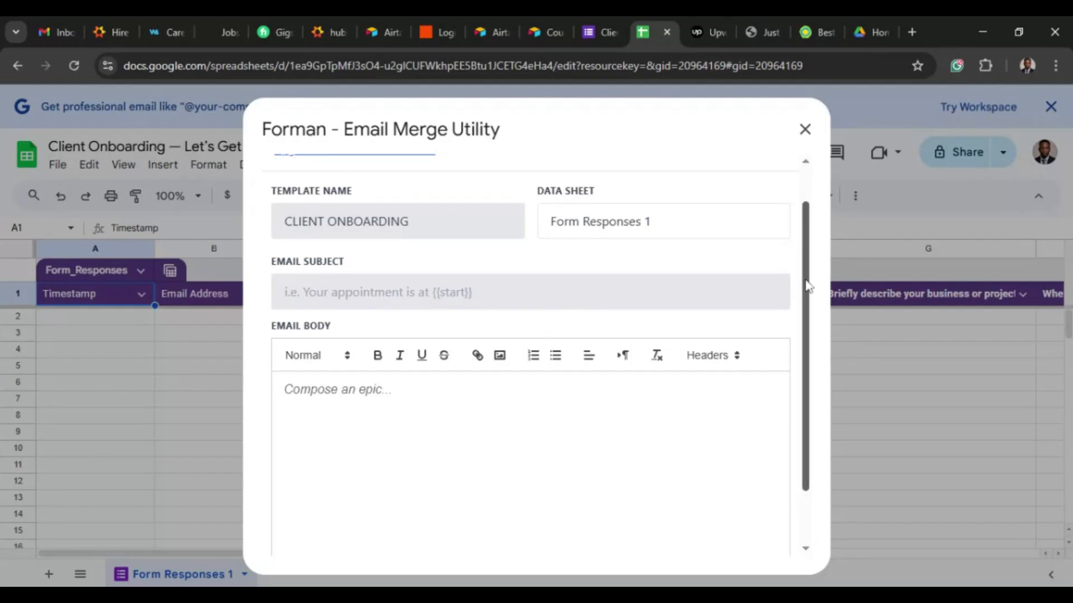
{"action": "scroll", "coordinate": [804, 290], "scroll_direction": "down", "scroll_amount": 1}
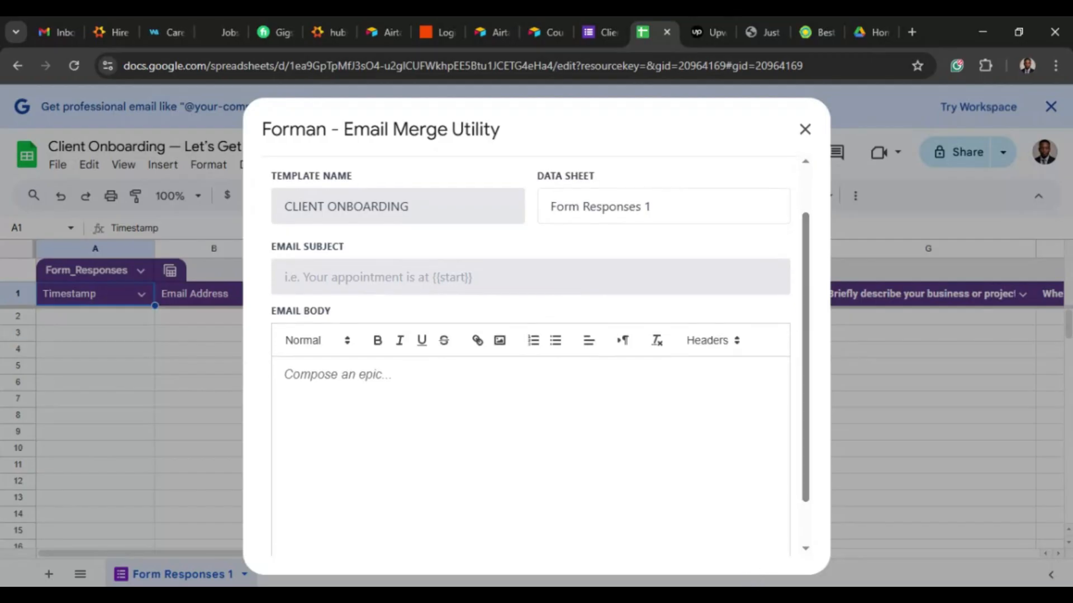
{"action": "key", "text": "alt+Tab"}
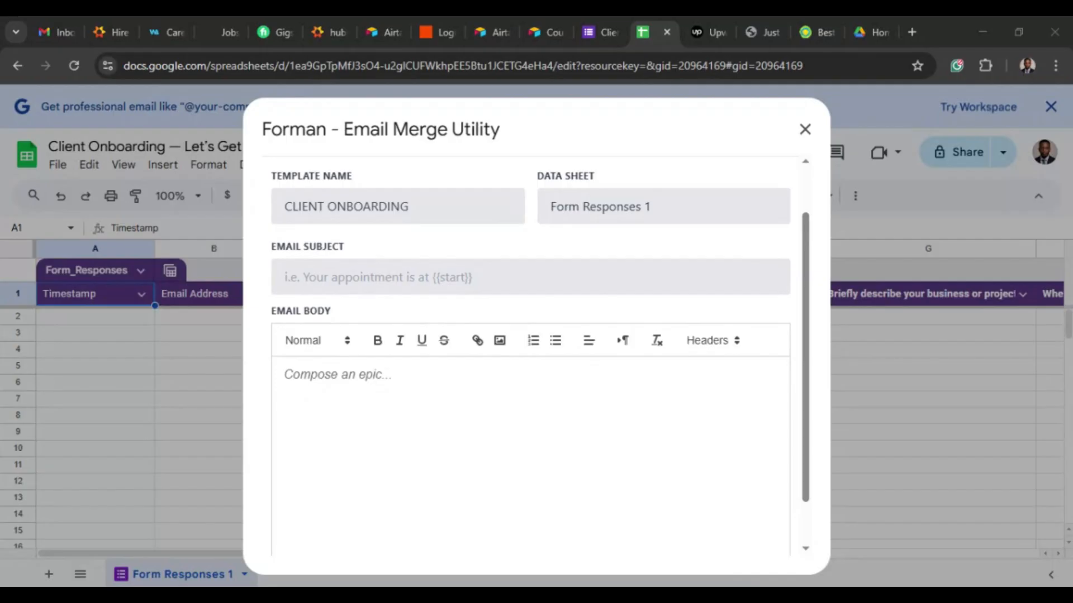
{"action": "key", "text": "alt+Tab"}
- Paste 'Thank You for Joining Us' as the email subject
{"action": "left_click", "coordinate": [344, 281]}
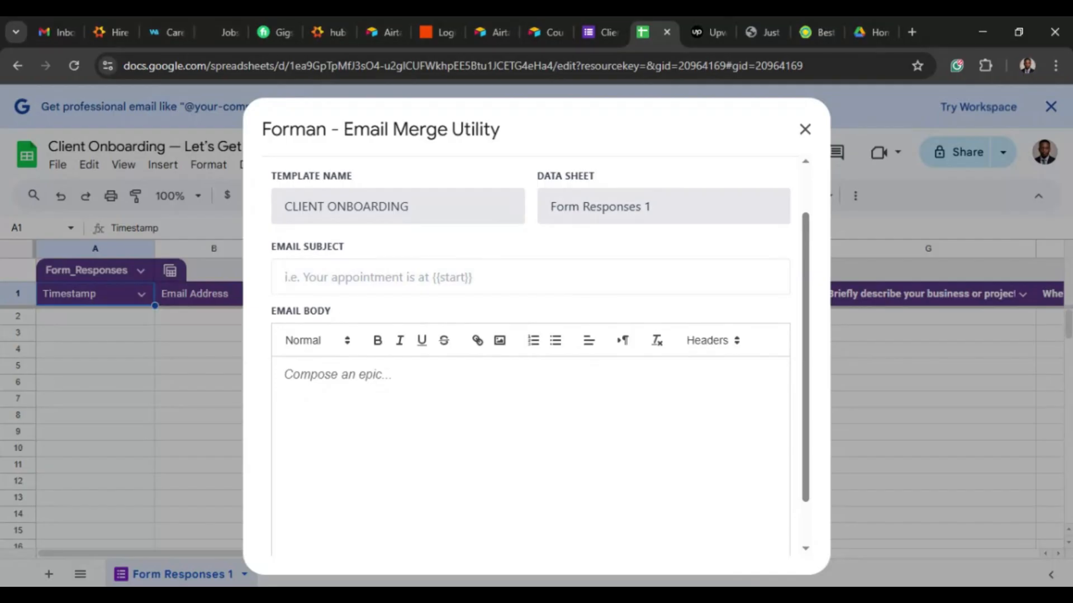
{"action": "type", "text": "Thank You for Joining Us,"}
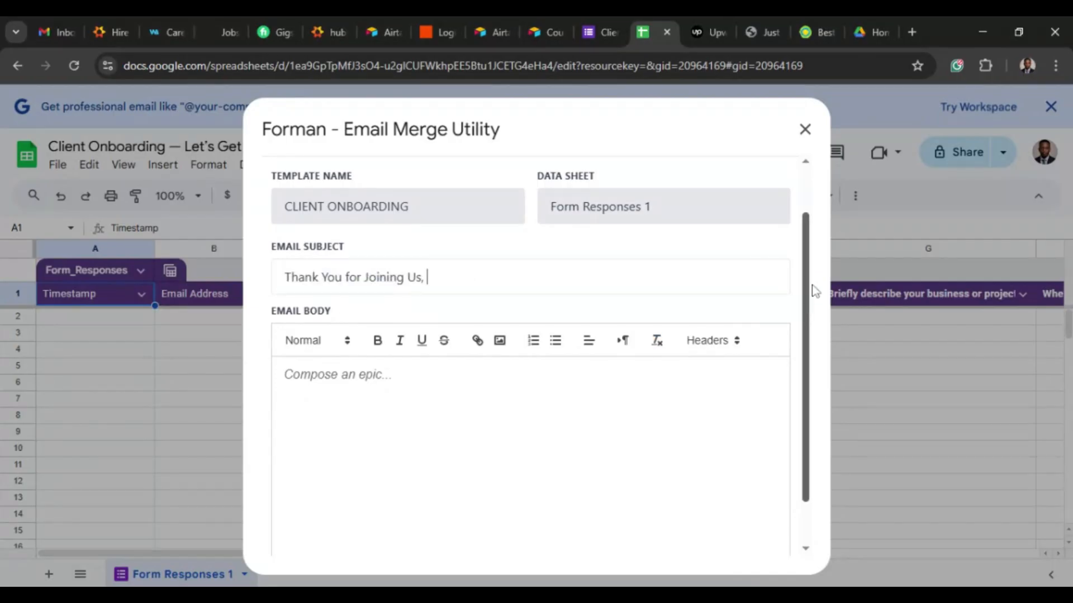
{"action": "scroll", "coordinate": [809, 287], "scroll_direction": "down", "scroll_amount": 2}
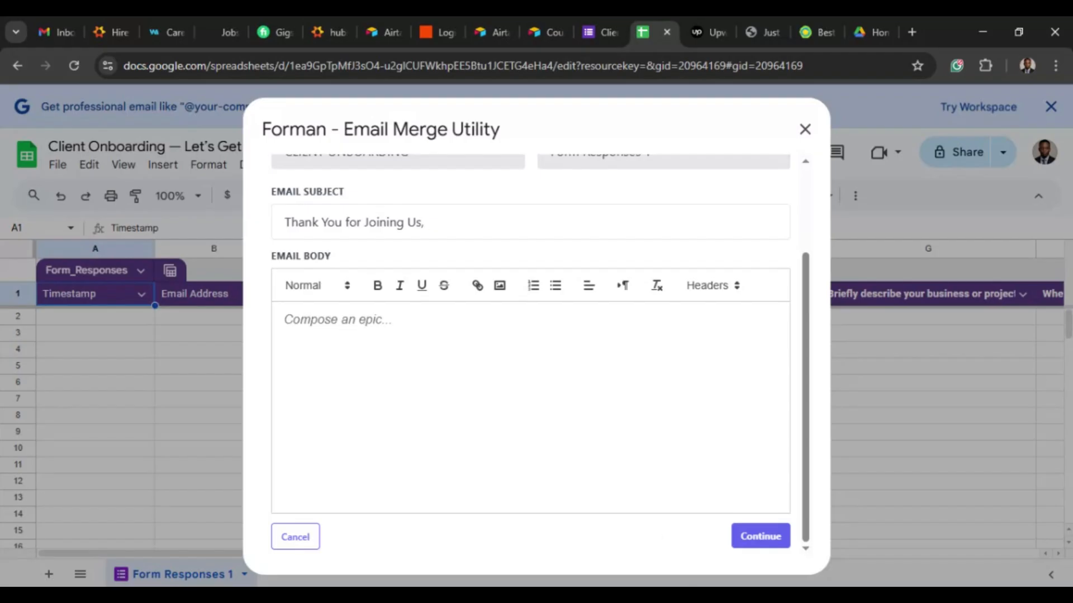
{"action": "key", "text": "alt+Tab"}
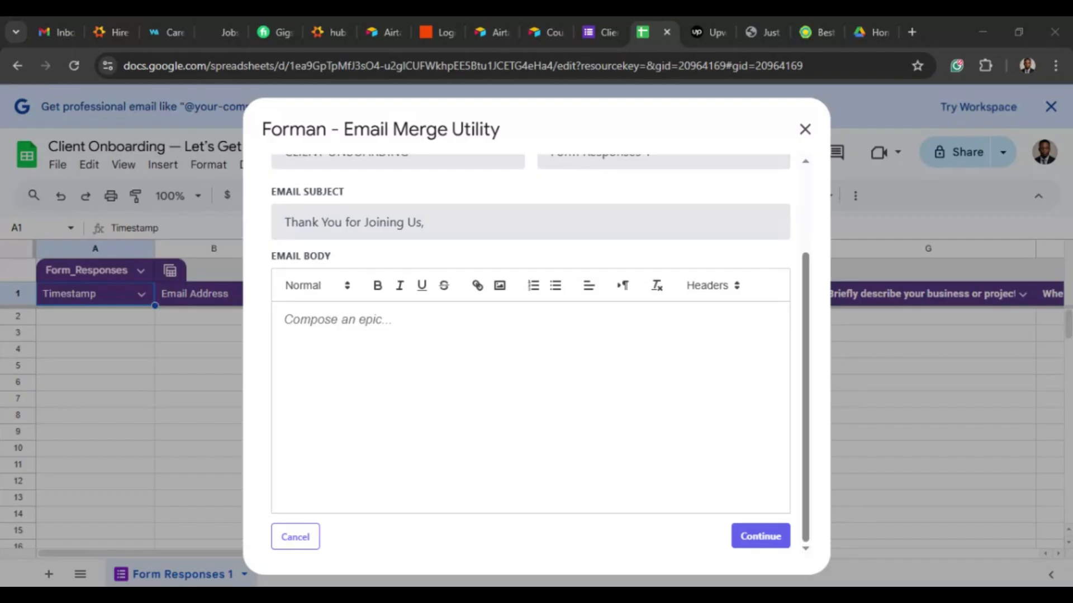
{"action": "key", "text": "alt+Tab"}
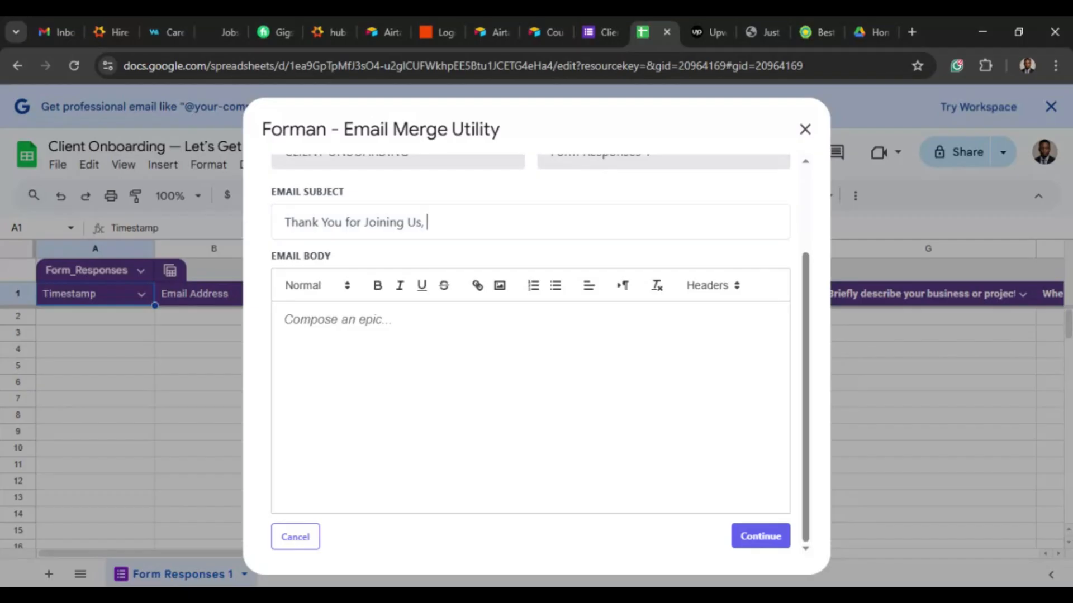
- Paste the onboarding message as the email body and delete the emoji after its first line
{"action": "left_click", "coordinate": [334, 330]}
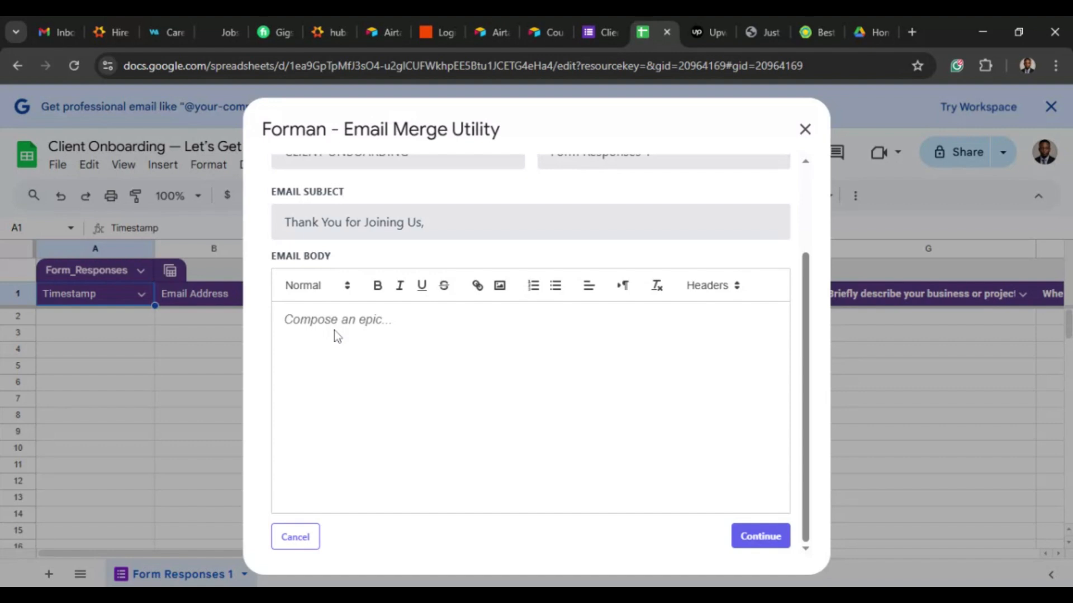
{"action": "type", "text": "Thanks for completing our onboarding form! 🎉  We've received your details and will review them shortly.  Our team will contact you soon with the next steps to get started. We're excited to work with you and help your business run smoother and smarter! Warm regards,  Victor Clement  Business Operations Specialist"}
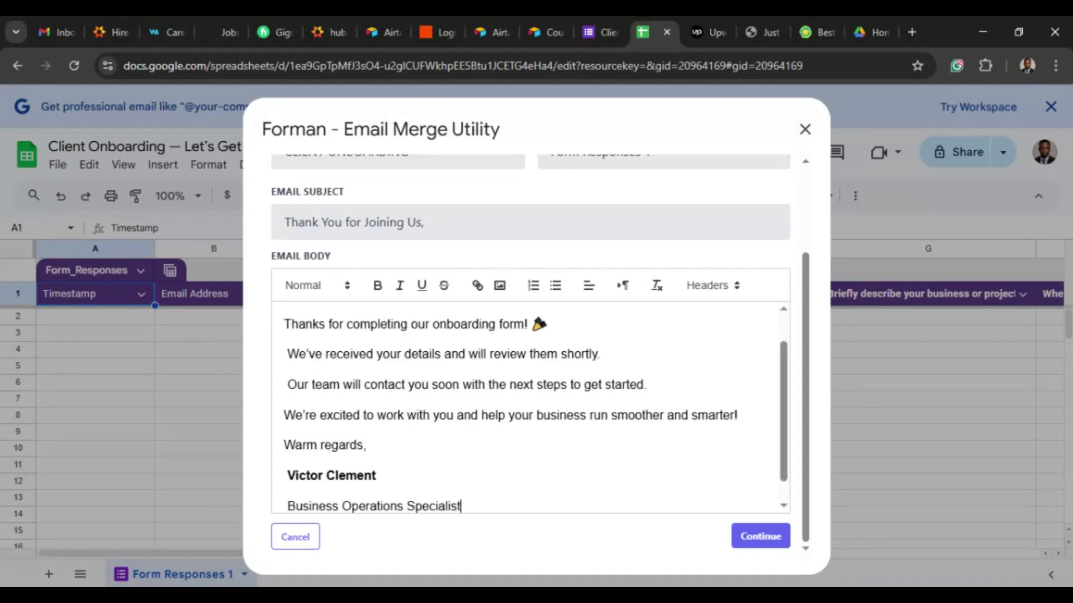
{"action": "left_click", "coordinate": [548, 325]}
{"action": "key", "text": "BackSpace"}
{"action": "scroll", "coordinate": [785, 380], "scroll_direction": "down", "scroll_amount": 1}
- Continue to the CLIENT ONBOARDING template's recipient and sender settings page
{"action": "left_click", "coordinate": [776, 531]}
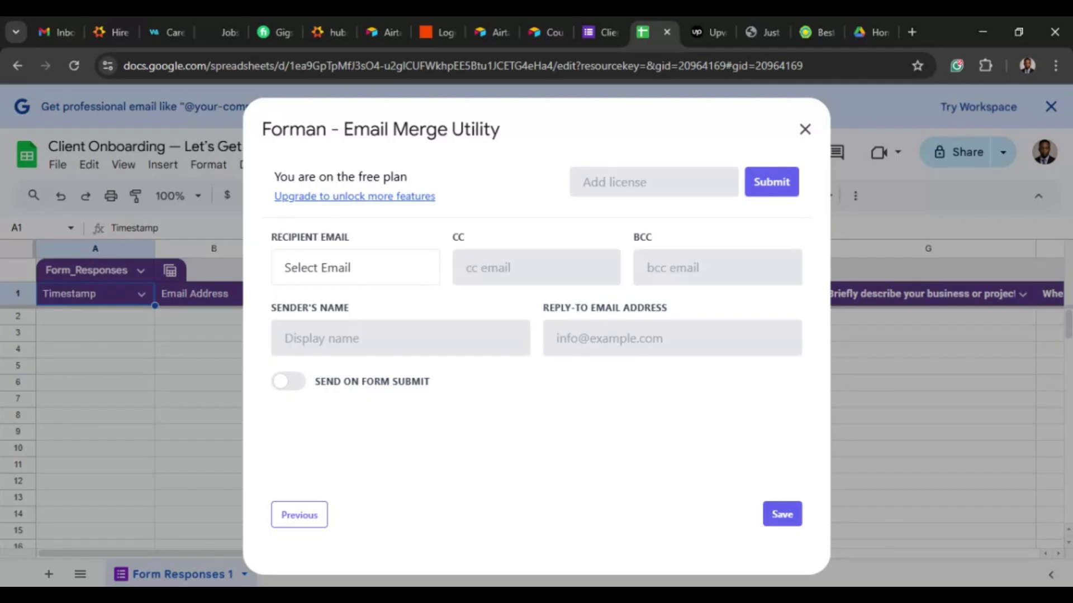
- Enter the sender's name, correcting a typo along the way
{"action": "left_click", "coordinate": [401, 338]}
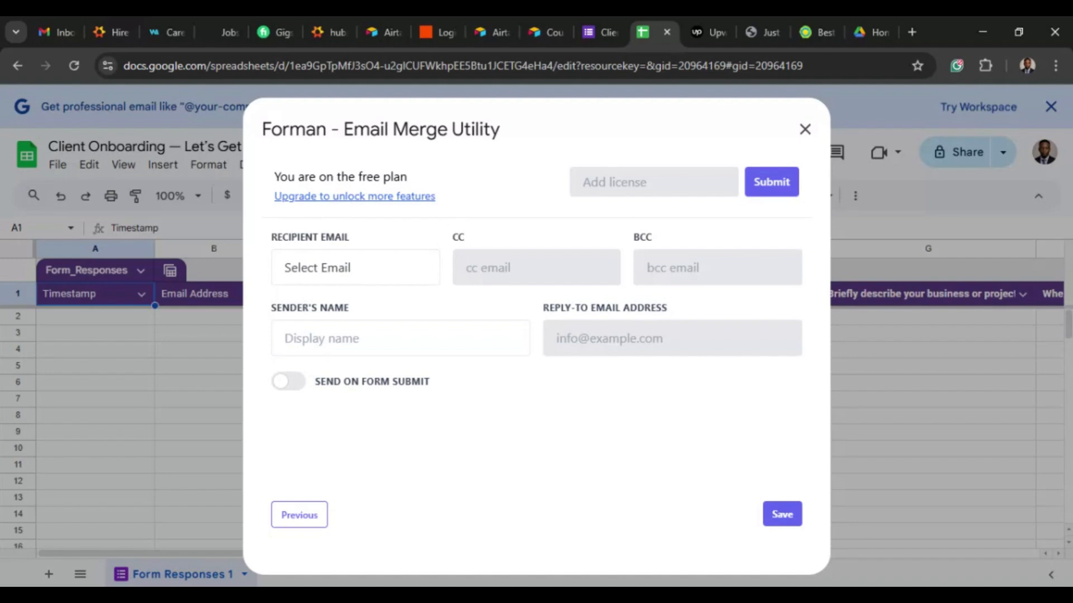
{"action": "type", "text": "VIC LTD"}
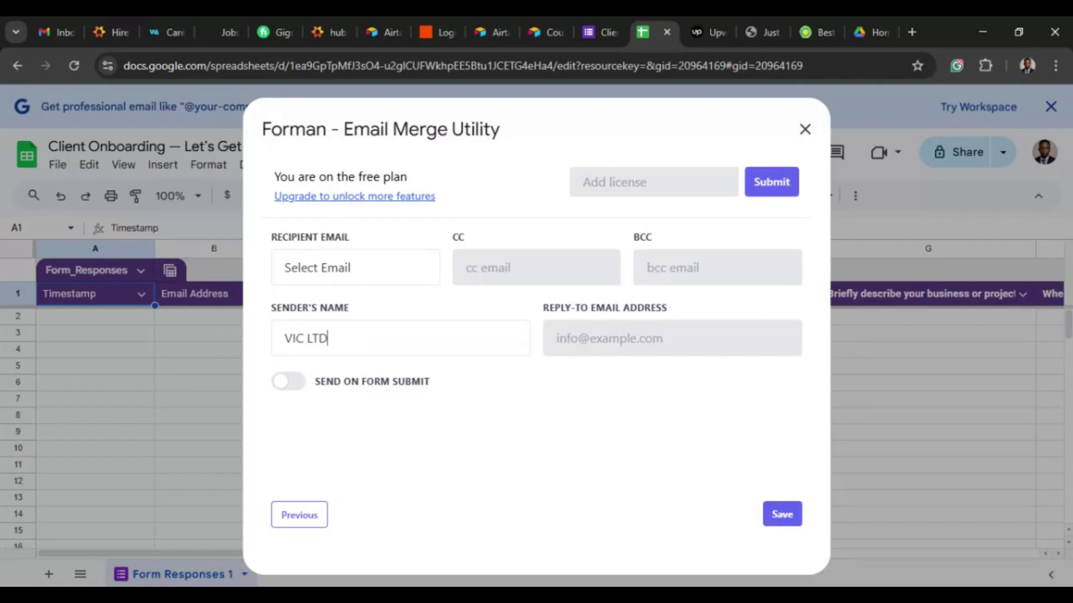
{"action": "key", "text": "BackSpace"}
{"action": "key", "text": "BackSpace"}
{"action": "key", "text": "BackSpace"}
{"action": "key", "text": "BackSpace"}
{"action": "type", "text": "TOR"}
- Enable Send on Form Submit, set the recipient to the Email Address column, and save
{"action": "left_click", "coordinate": [301, 388]}
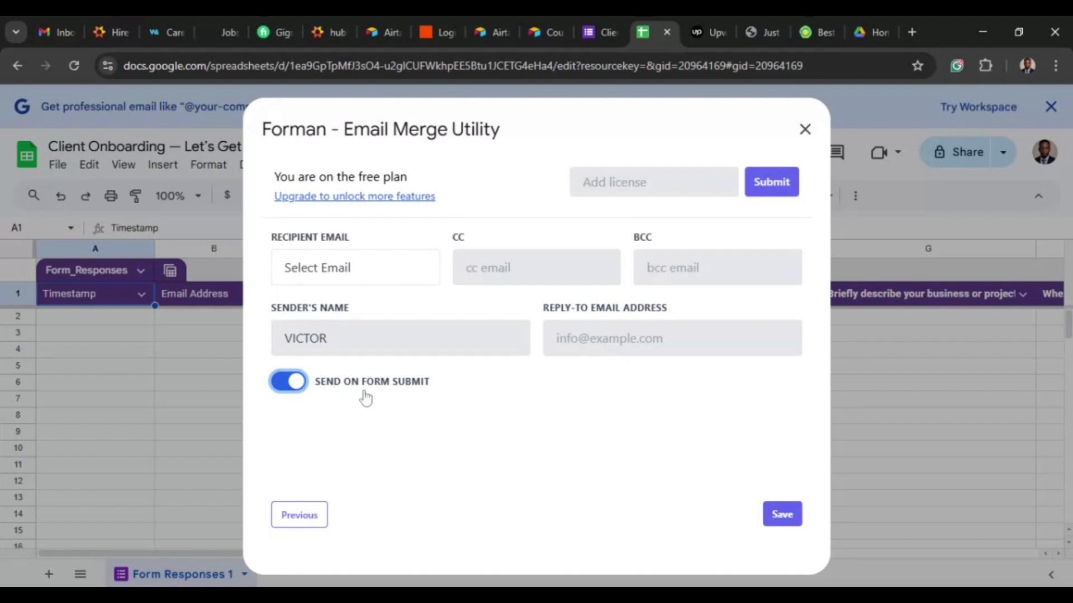
{"action": "left_click", "coordinate": [772, 516]}
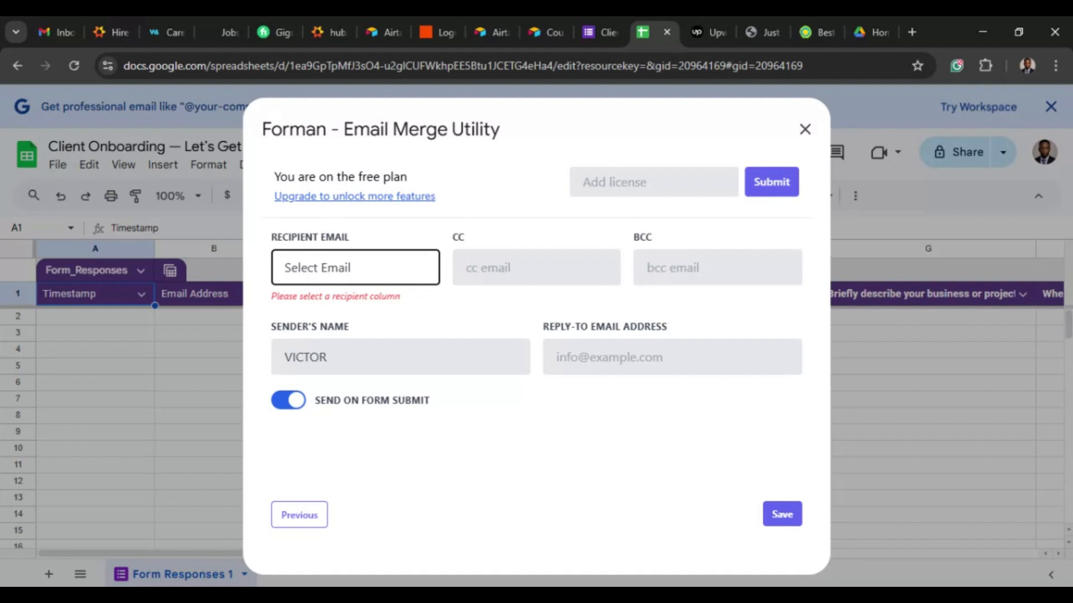
{"action": "left_click", "coordinate": [387, 376]}
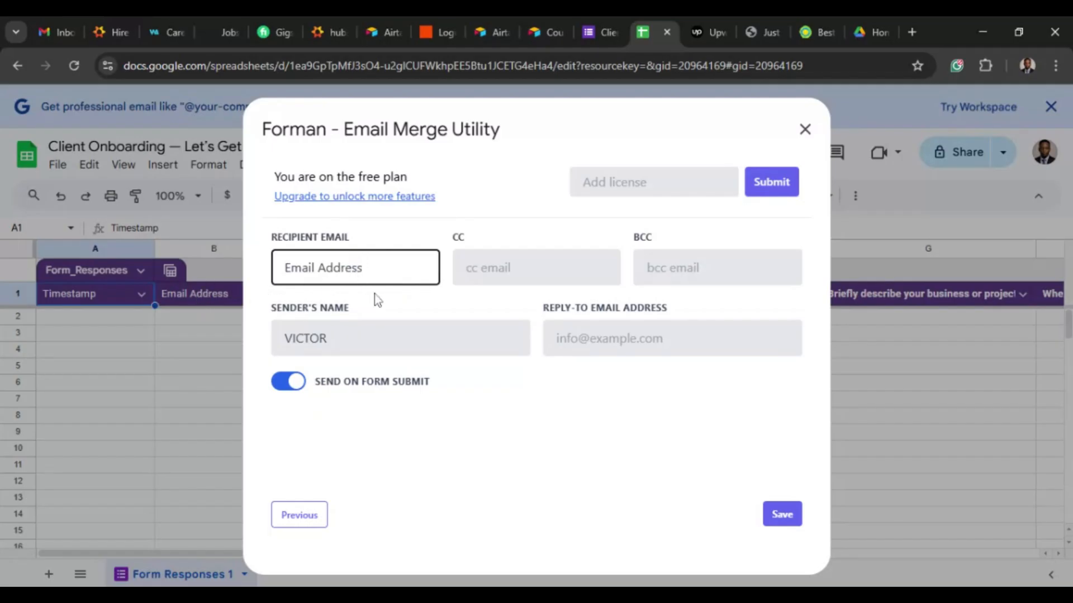
{"action": "left_click", "coordinate": [779, 514]}
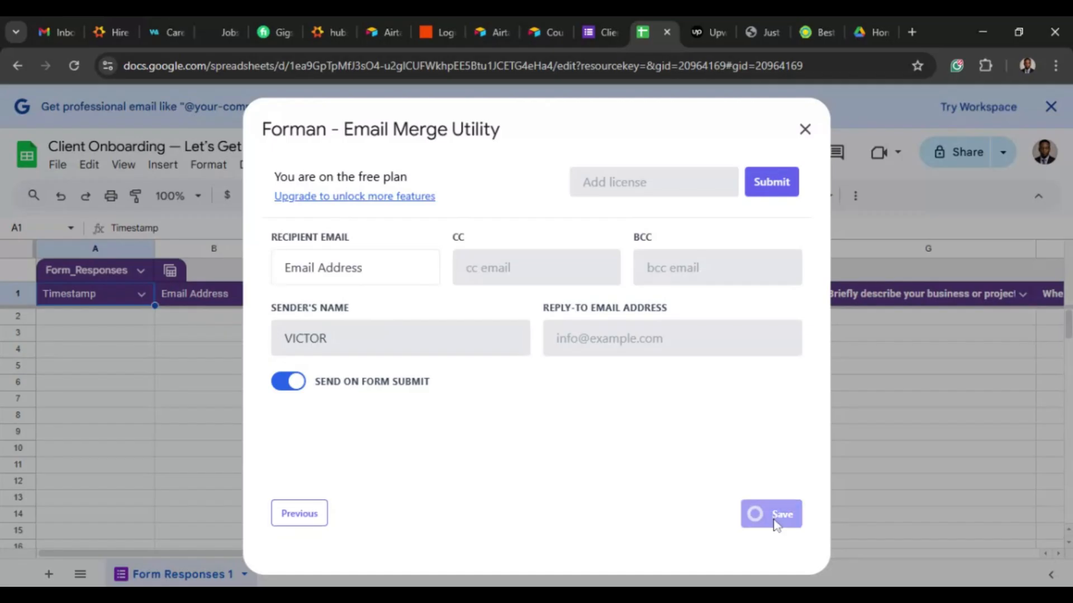